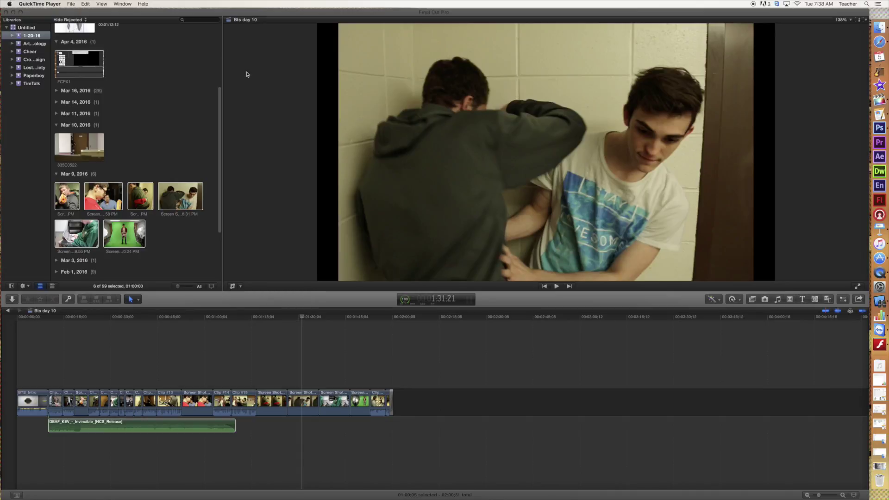
Bring Final Cut Pro forward and park the playhead on the red-shirt boy photo
{"action": "left_click", "coordinate": [250, 13]}
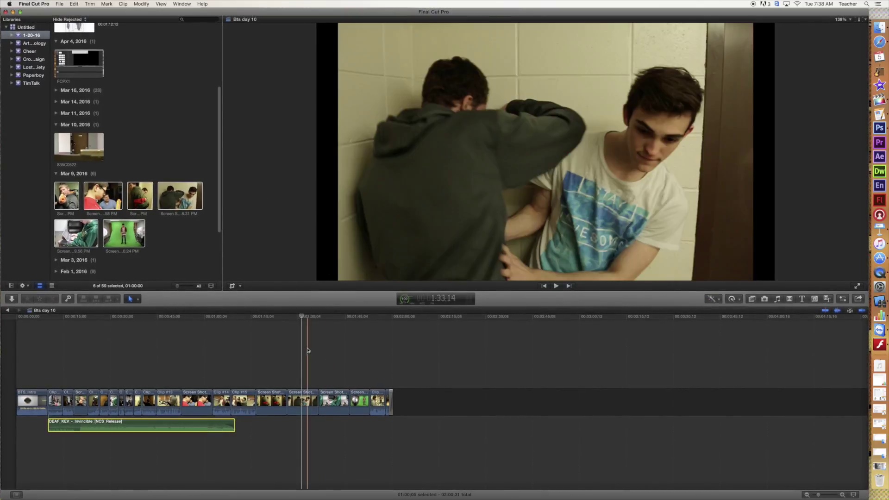
{"action": "left_click_drag", "start_coordinate": [302, 316], "coordinate": [277, 321]}
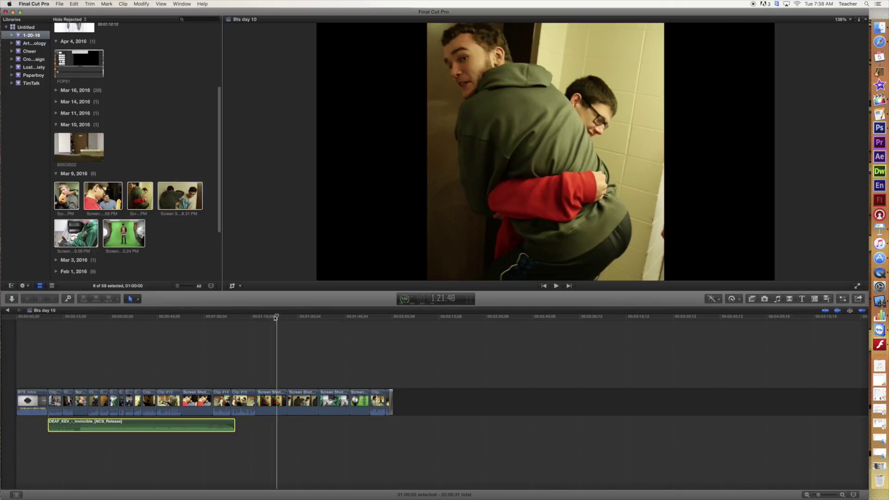
{"action": "left_click", "coordinate": [58, 4]}
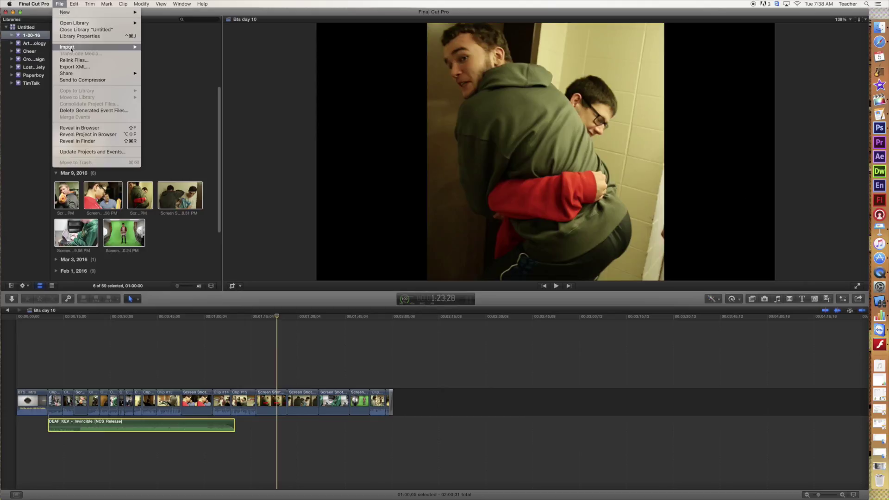
{"action": "mouse_move", "coordinate": [115, 47]}
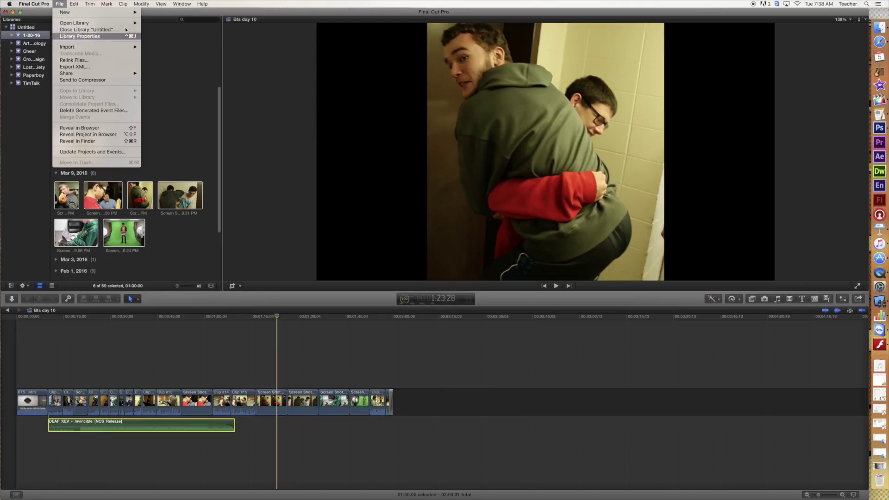
{"action": "left_click", "coordinate": [59, 4]}
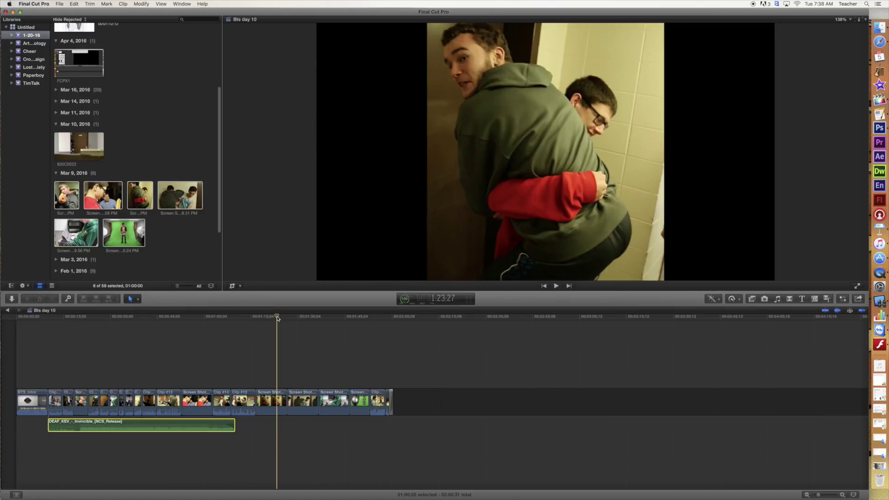
{"action": "mouse_move", "coordinate": [277, 318]}
{"action": "left_mouse_down"}
{"action": "mouse_move", "coordinate": [304, 317]}
{"action": "mouse_move", "coordinate": [274, 316]}
{"action": "left_mouse_up"}
{"action": "left_click", "coordinate": [199, 318]}
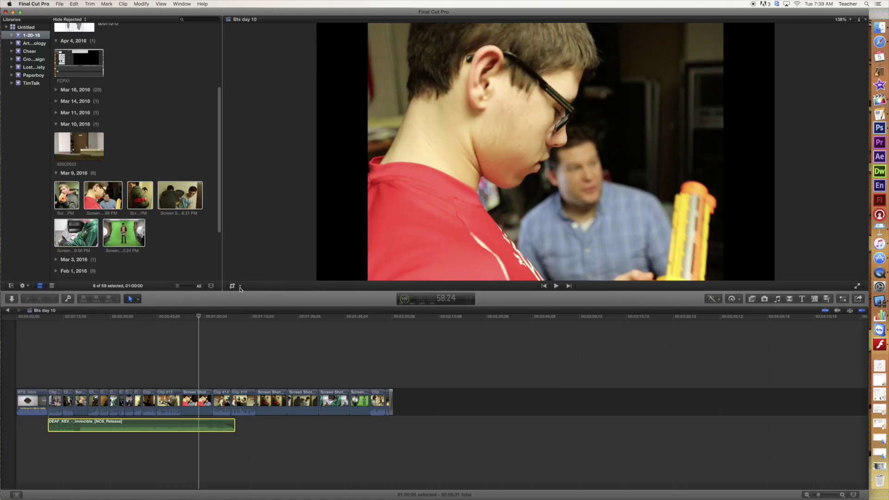
{"action": "left_click", "coordinate": [240, 288]}
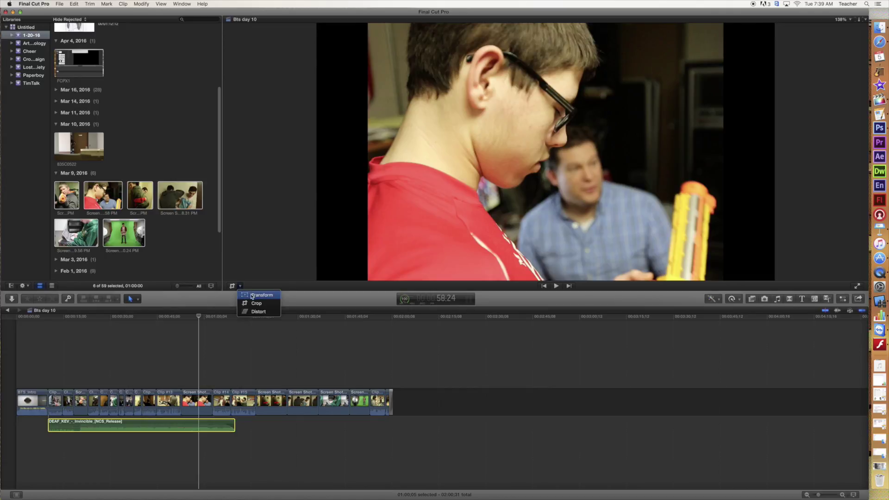
Turn on Transform for the red-shirt photo clip and set the viewer zoom to 50%
{"action": "left_click", "coordinate": [254, 295]}
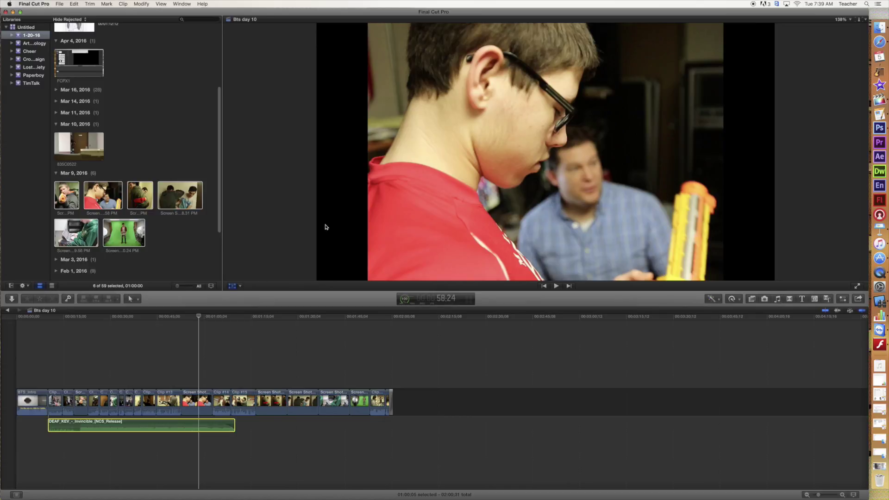
{"action": "left_click", "coordinate": [204, 394]}
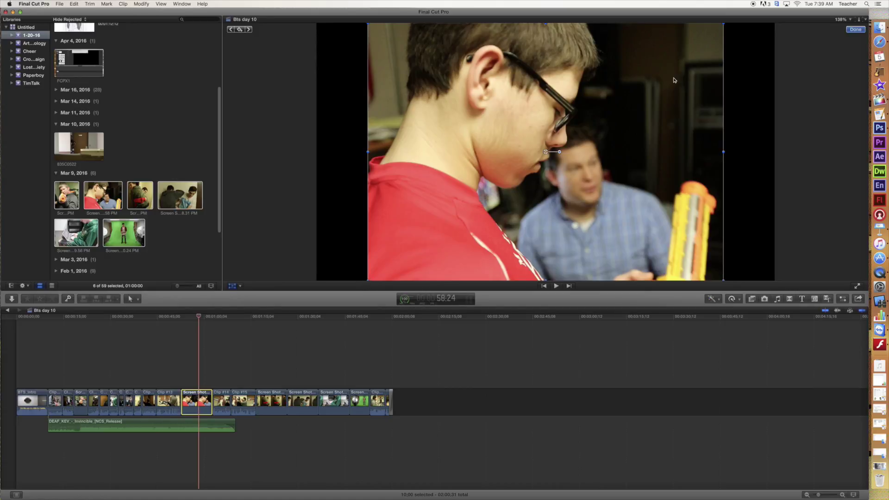
{"action": "left_click", "coordinate": [840, 20]}
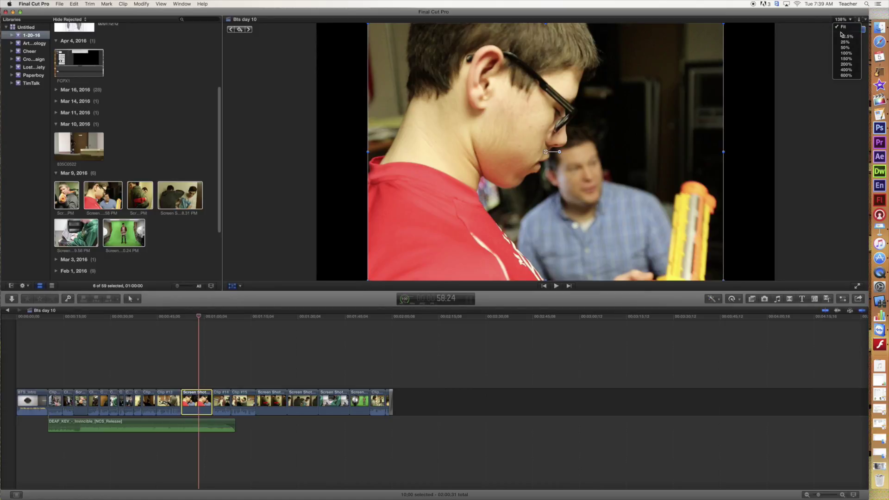
{"action": "left_click", "coordinate": [845, 47]}
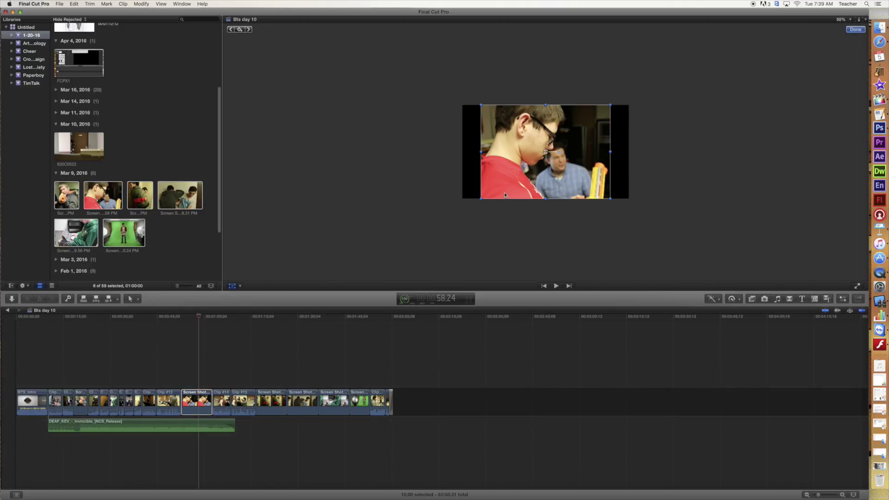
Slightly enlarge the photo with its corner handles, nudge its position, then click Done
{"action": "left_click_drag", "start_coordinate": [481, 199], "coordinate": [463, 212]}
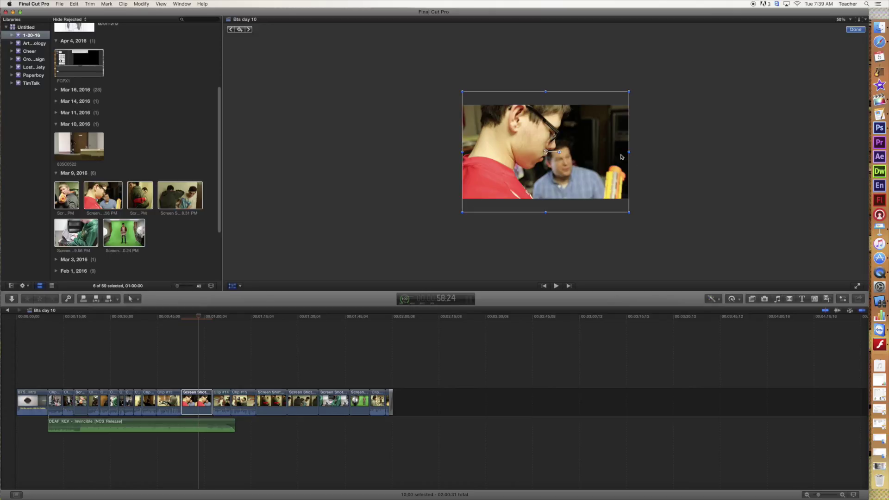
{"action": "left_click", "coordinate": [586, 140]}
{"action": "mouse_move", "coordinate": [587, 140]}
{"action": "left_mouse_down"}
{"action": "mouse_move", "coordinate": [585, 154]}
{"action": "mouse_move", "coordinate": [586, 135]}
{"action": "left_mouse_up"}
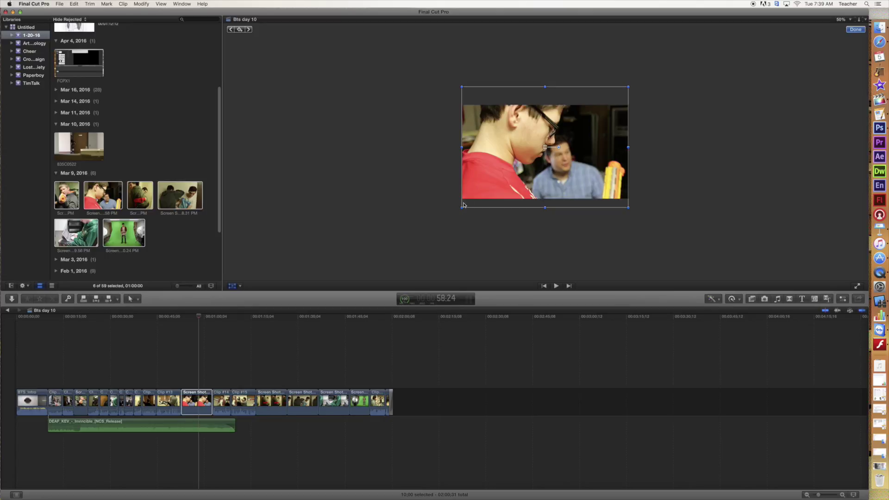
{"action": "left_click_drag", "start_coordinate": [463, 207], "coordinate": [509, 186]}
{"action": "left_click_drag", "start_coordinate": [609, 105], "coordinate": [612, 103]}
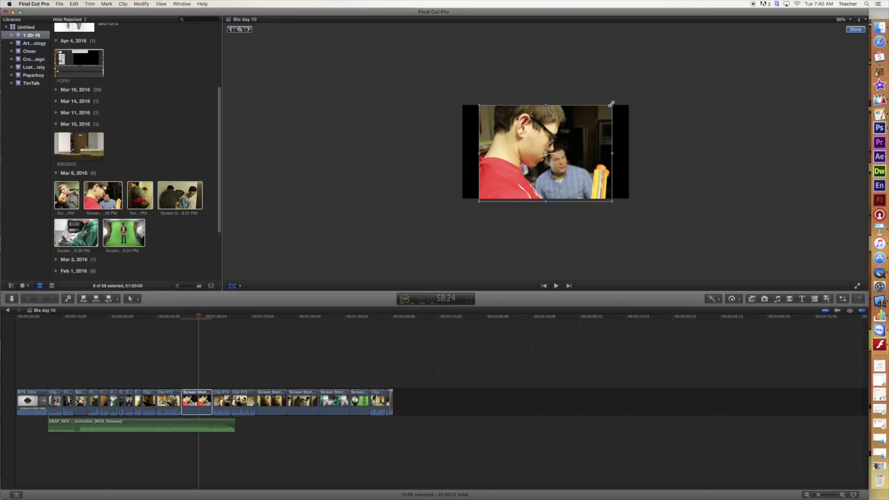
{"action": "left_click", "coordinate": [856, 29]}
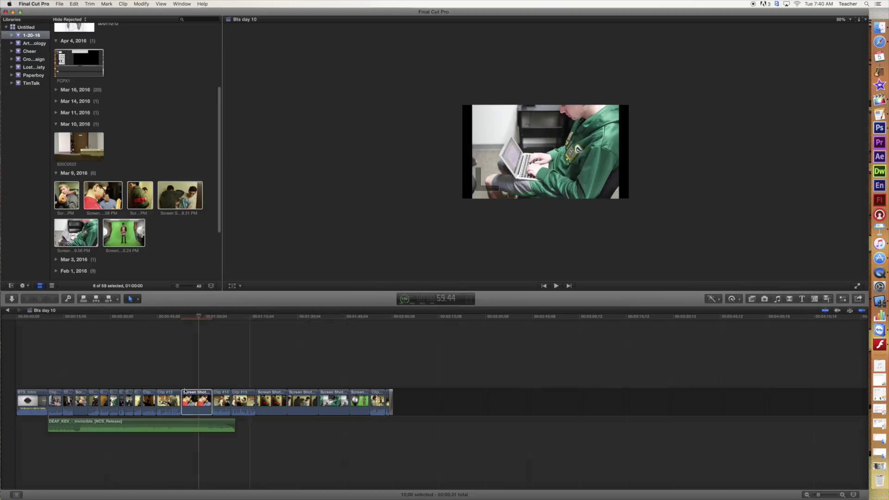
Open the Inspector for the red-shirt photo clip and check Info, ending on the Video tab
{"action": "left_click", "coordinate": [201, 317]}
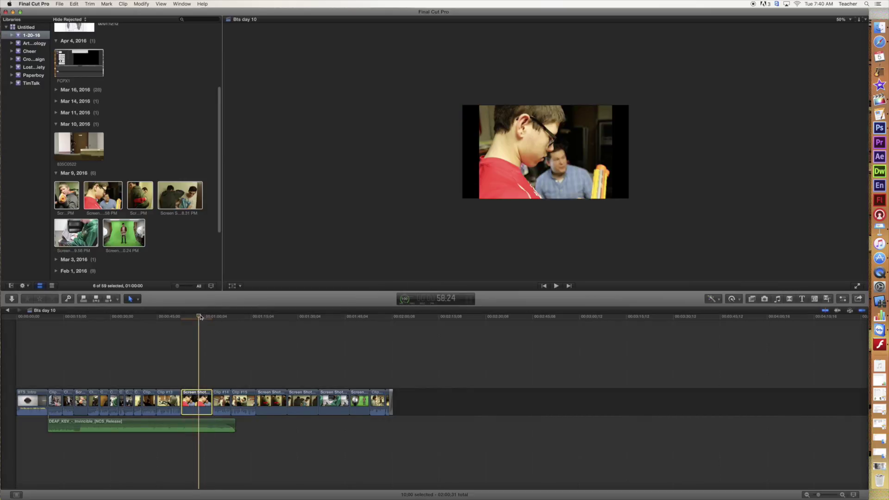
{"action": "left_click_drag", "start_coordinate": [200, 316], "coordinate": [199, 318]}
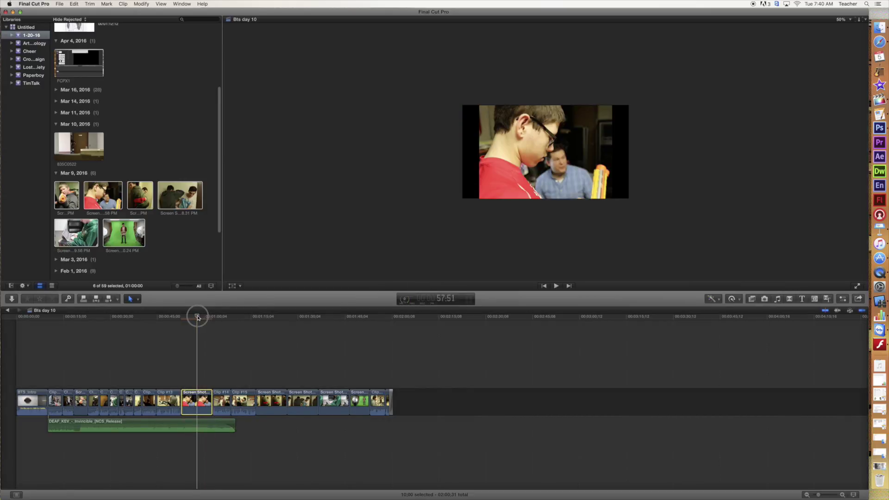
{"action": "left_click", "coordinate": [844, 300]}
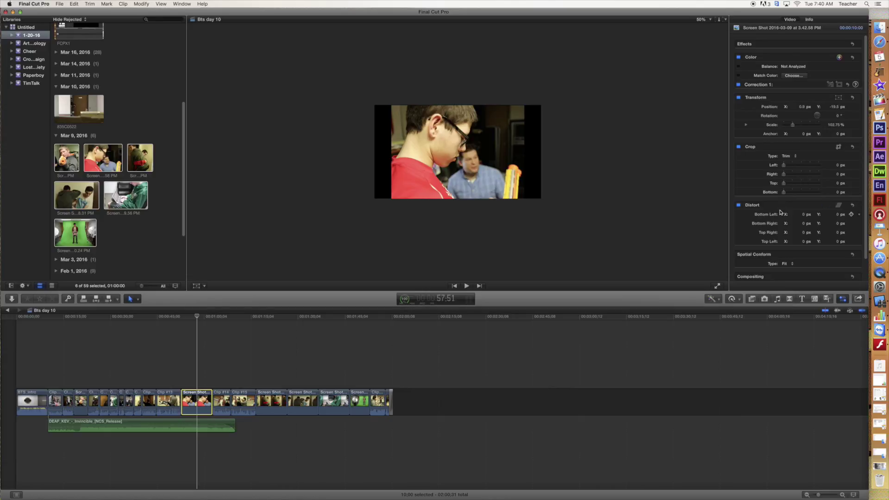
{"action": "left_click", "coordinate": [809, 19]}
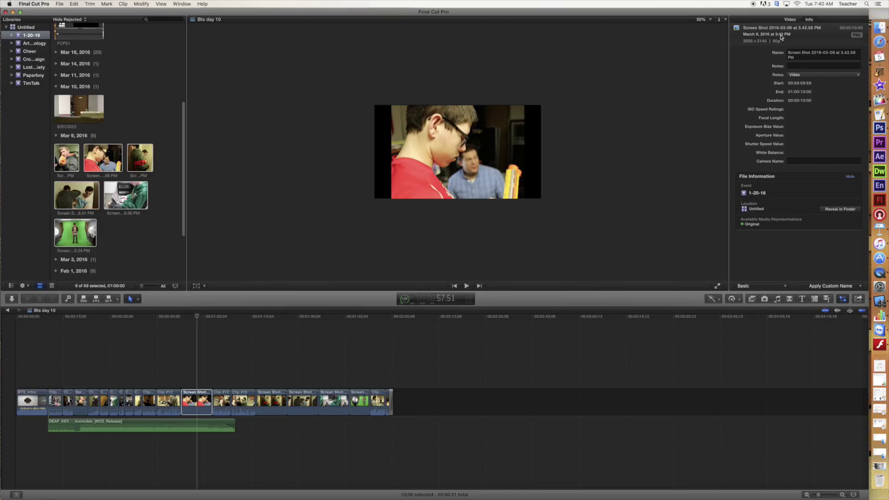
{"action": "left_click", "coordinate": [790, 20]}
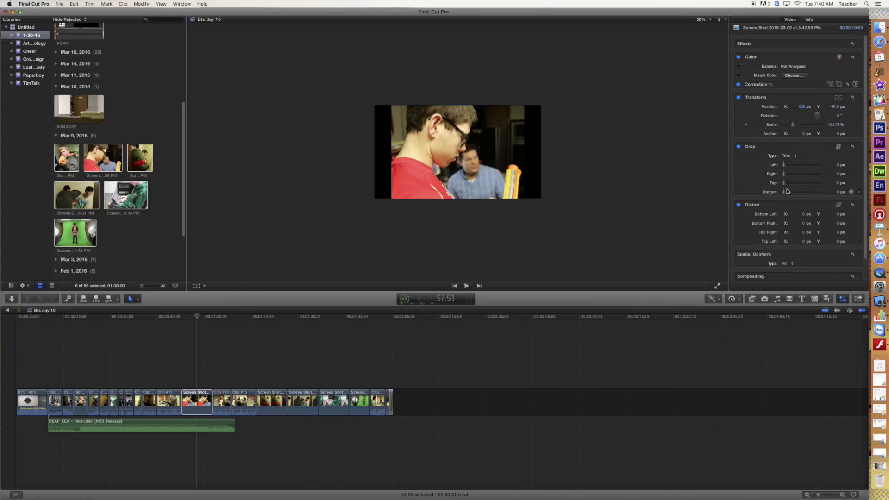
Change the red-shirt photo's Spatial Conform type from Fit to Fill
{"action": "scroll", "coordinate": [787, 191], "scroll_direction": "down", "scroll_amount": 3}
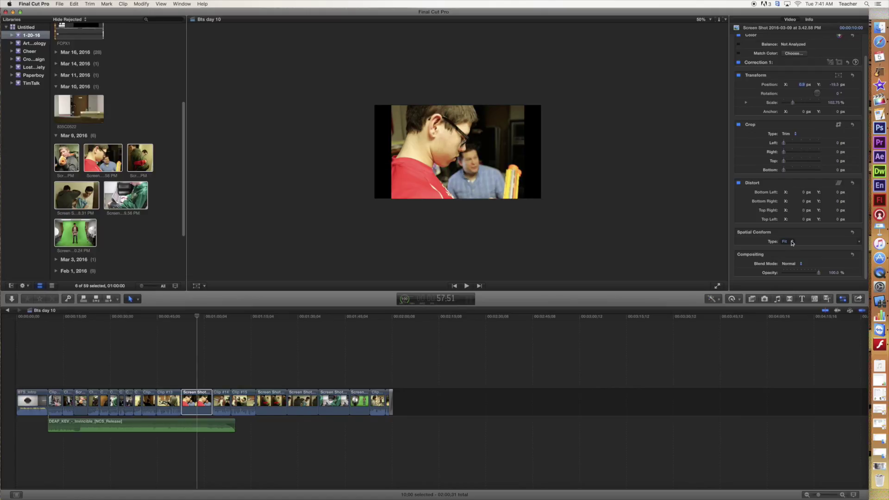
{"action": "left_click", "coordinate": [791, 243]}
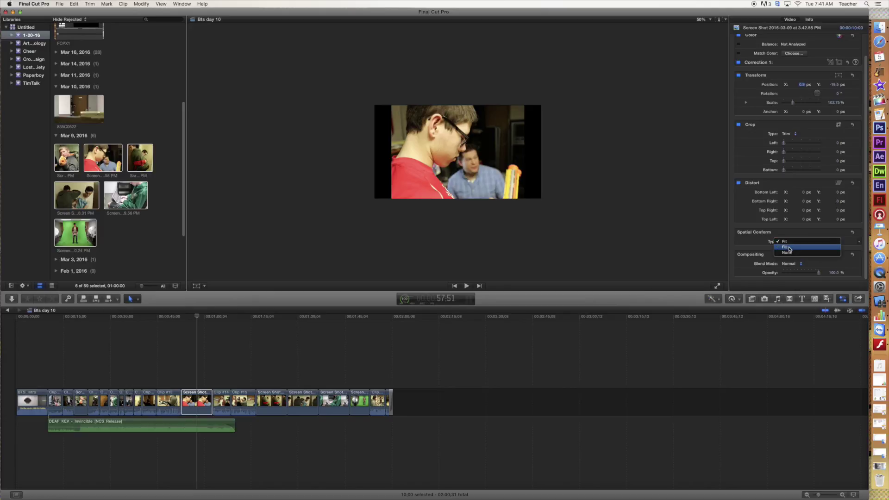
{"action": "left_click", "coordinate": [789, 248]}
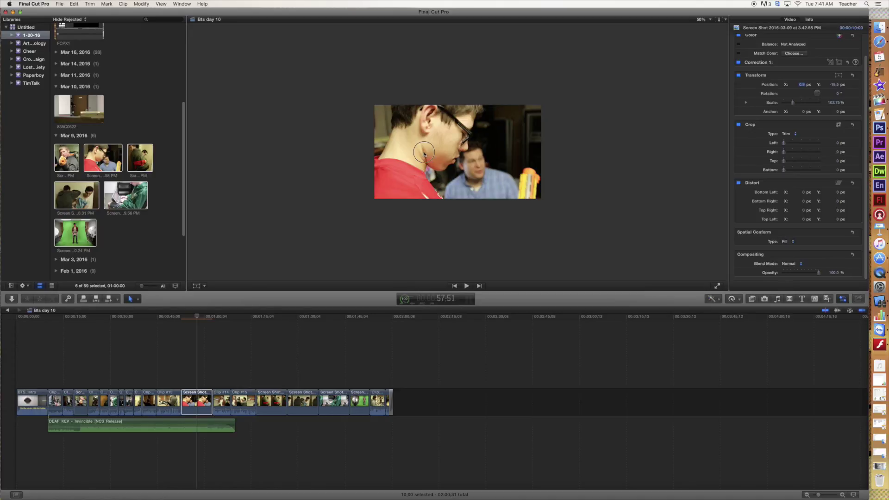
Recentre the red-shirt photo, rotate it to about -12.5° and scale it to 112.15%
{"action": "left_click", "coordinate": [200, 285]}
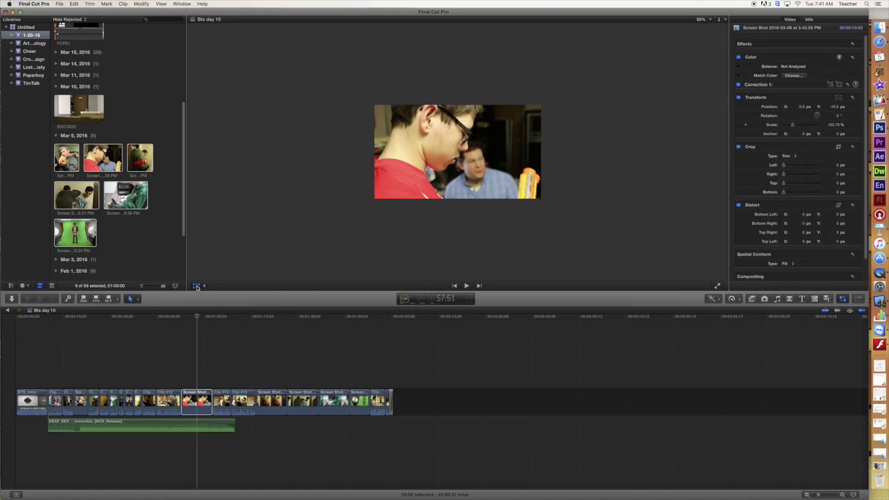
{"action": "mouse_move", "coordinate": [461, 152]}
{"action": "left_mouse_down"}
{"action": "mouse_move", "coordinate": [457, 158]}
{"action": "mouse_move", "coordinate": [457, 151]}
{"action": "left_mouse_up"}
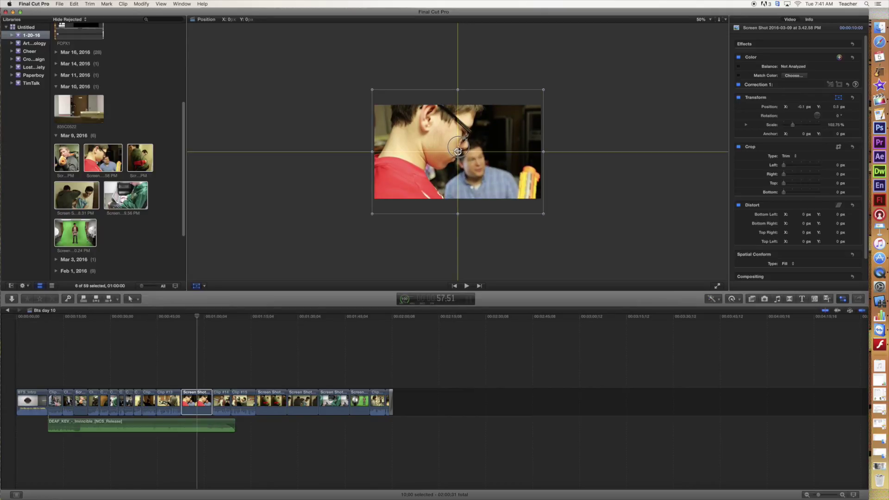
{"action": "left_click_drag", "start_coordinate": [457, 151], "coordinate": [458, 151]}
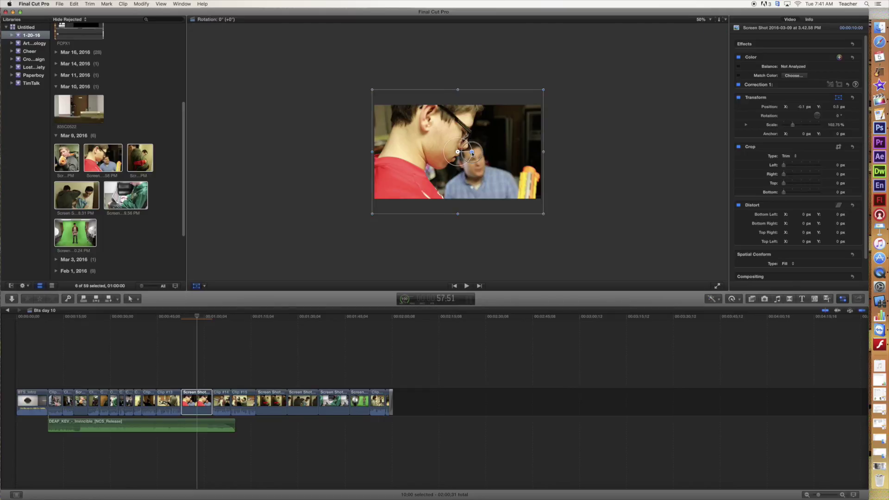
{"action": "left_click_drag", "start_coordinate": [472, 152], "coordinate": [472, 154]}
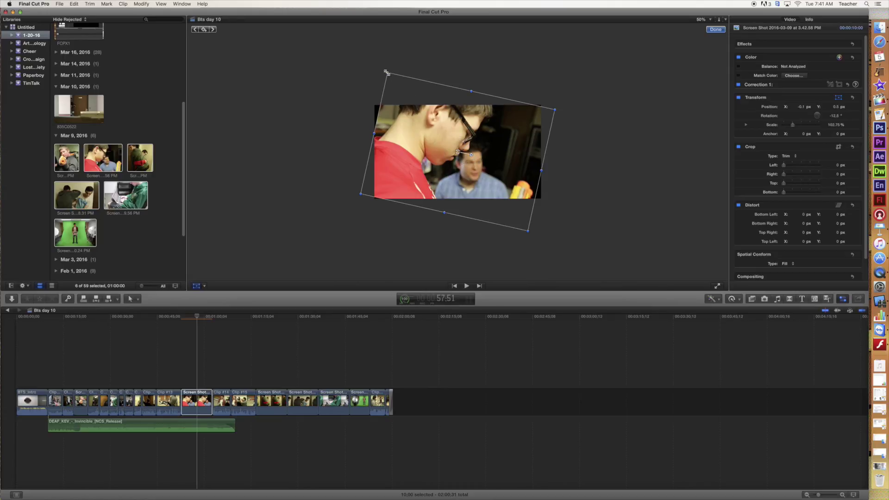
{"action": "left_click_drag", "start_coordinate": [386, 73], "coordinate": [381, 65]}
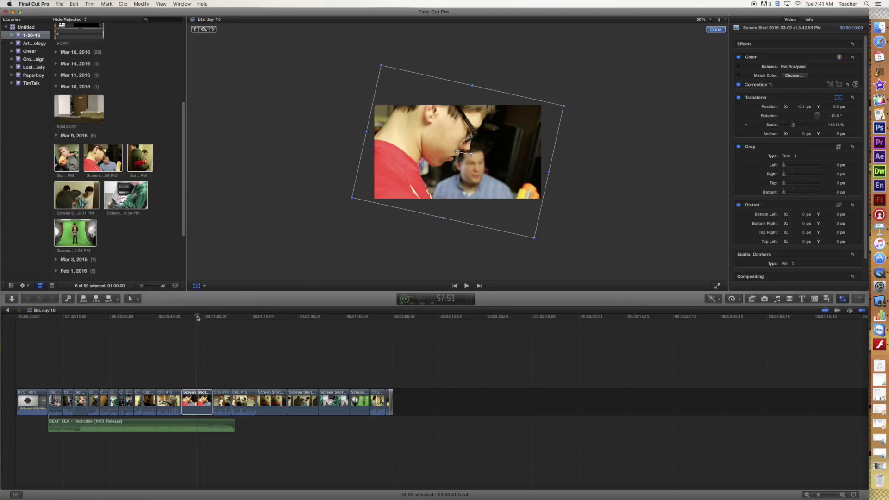
{"action": "left_click_drag", "start_coordinate": [198, 317], "coordinate": [197, 319]}
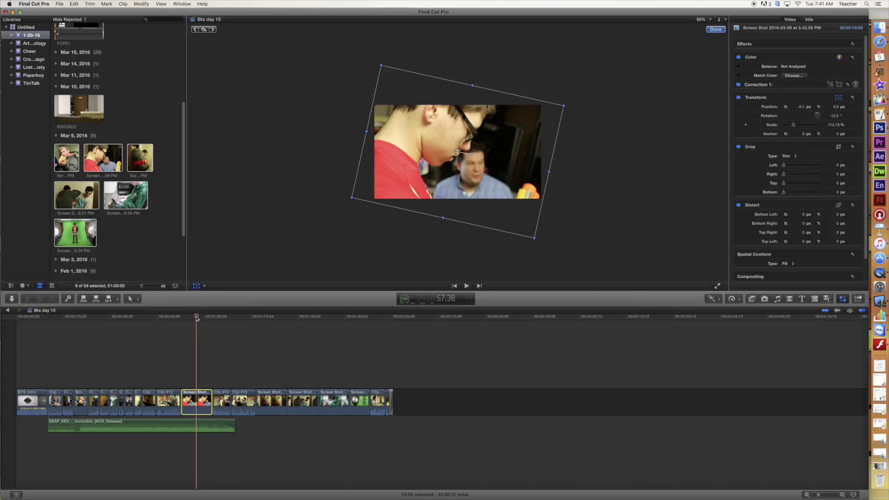
{"action": "left_click", "coordinate": [267, 318]}
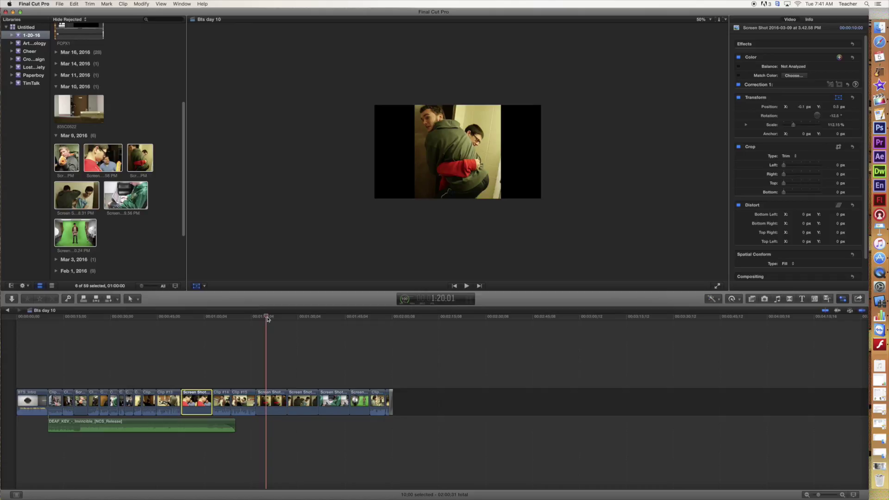
Scale the green-hoodie photo to about 198% and shift it to frame the faces
{"action": "left_click_drag", "start_coordinate": [267, 319], "coordinate": [262, 320]}
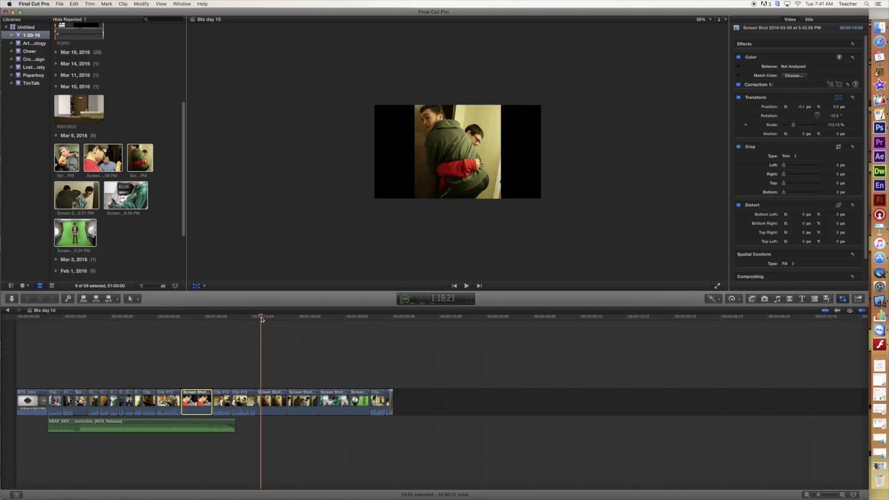
{"action": "left_click", "coordinate": [276, 399]}
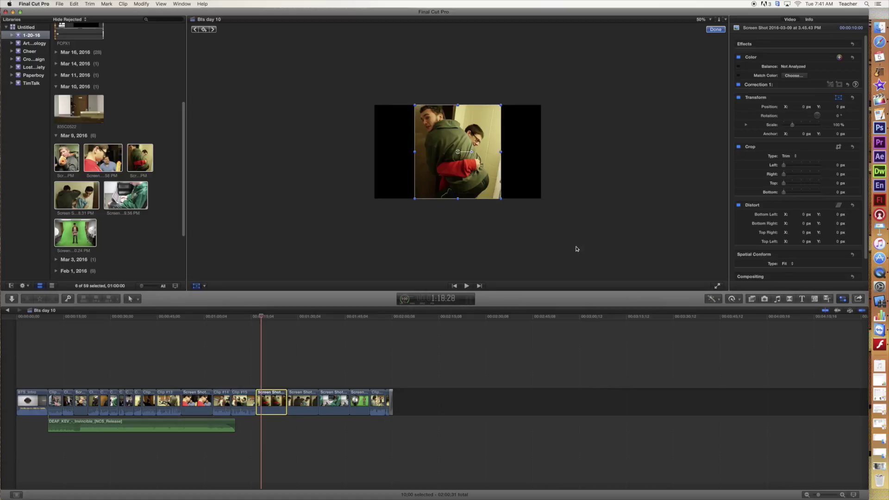
{"action": "left_click_drag", "start_coordinate": [414, 199], "coordinate": [370, 211]}
{"action": "left_click_drag", "start_coordinate": [439, 163], "coordinate": [428, 196]}
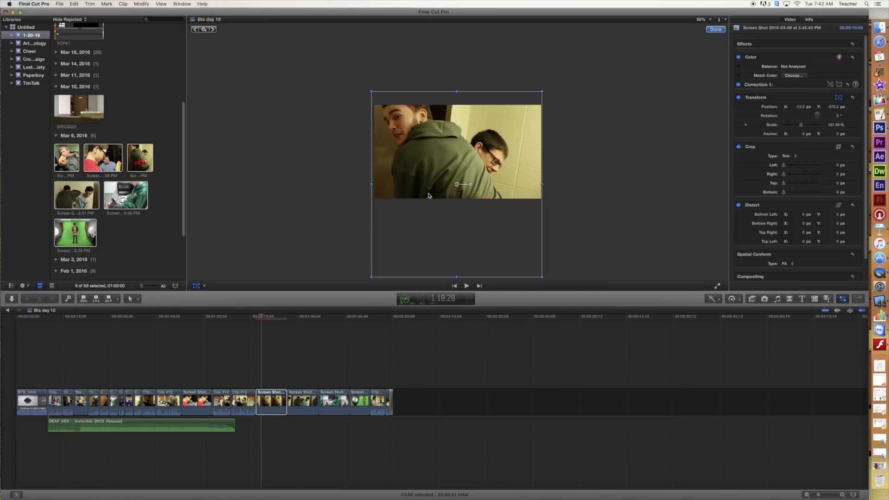
{"action": "left_click", "coordinate": [715, 30]}
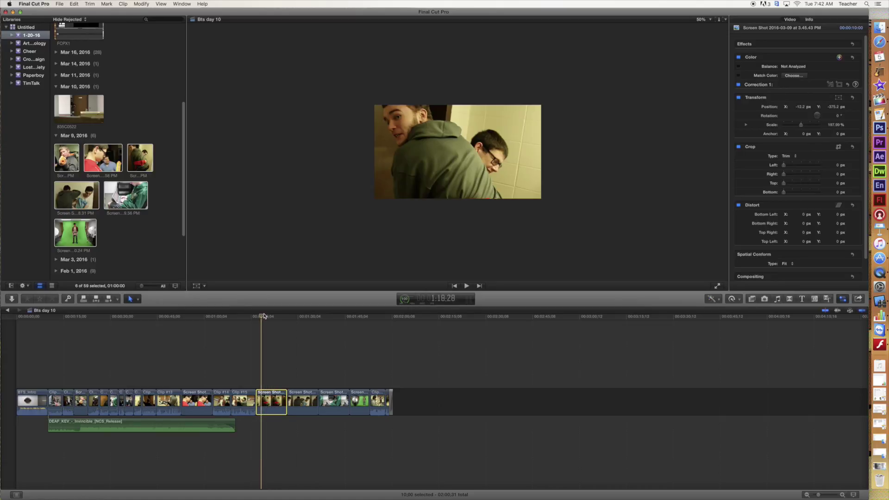
Set the green-hoodie photo's Crop type to Ken Burns in the Inspector
{"action": "left_click", "coordinate": [263, 317]}
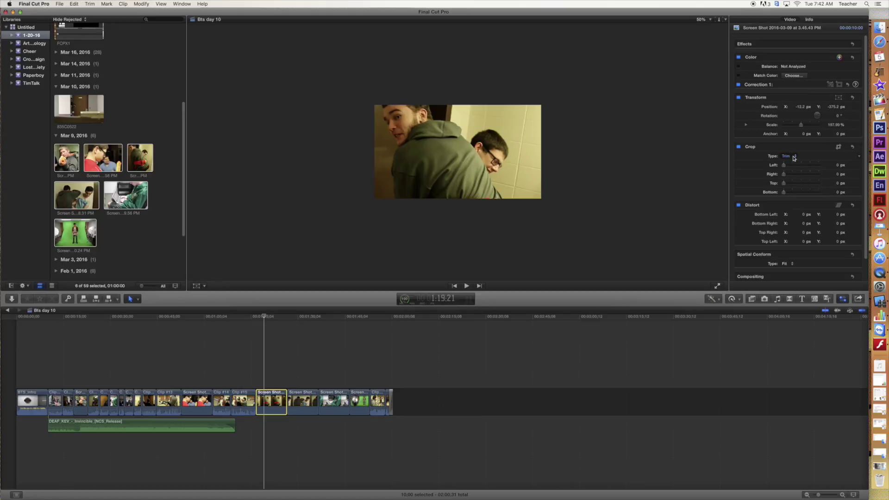
{"action": "left_click", "coordinate": [794, 158]}
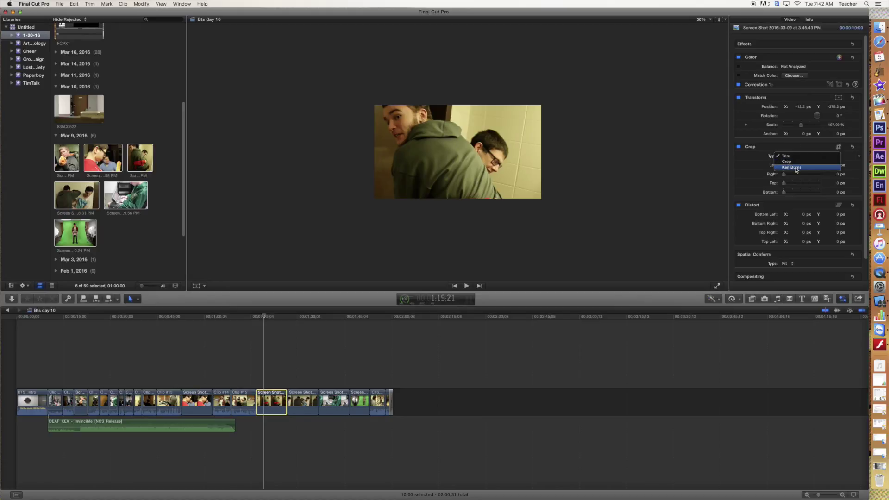
{"action": "left_click", "coordinate": [796, 168]}
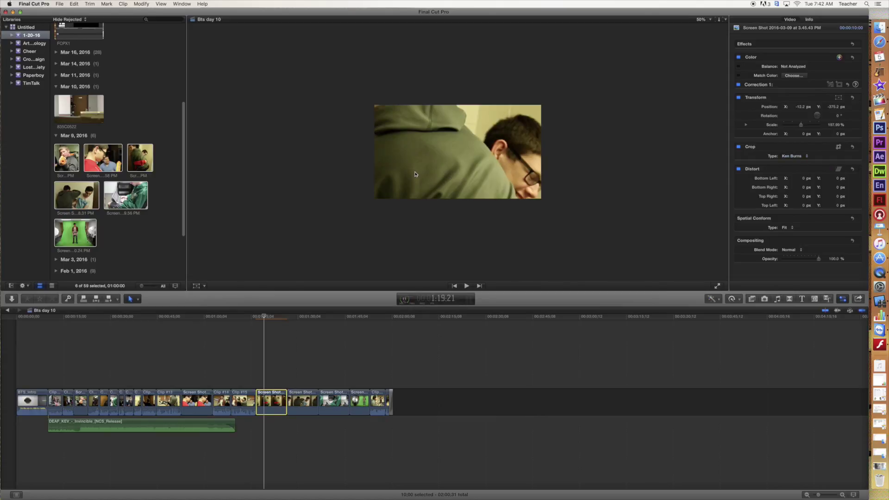
{"action": "left_click", "coordinate": [204, 286]}
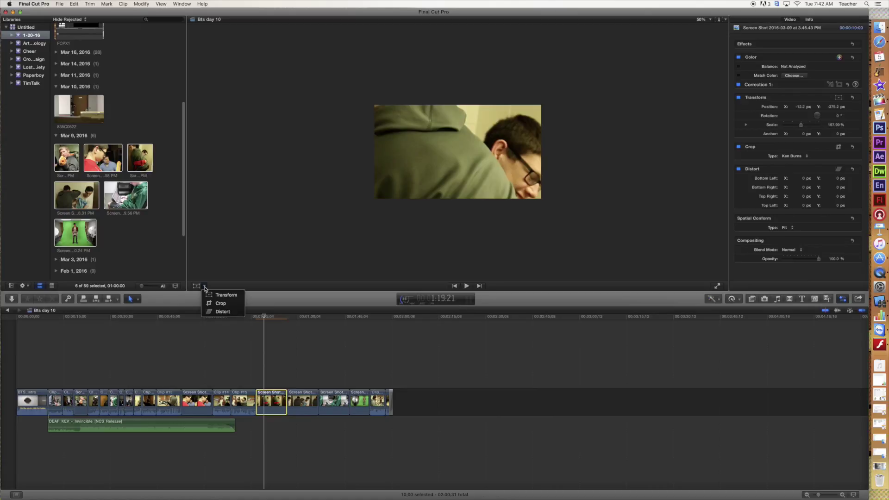
Shrink the Ken Burns End rectangle and move it to the top of the photo around the faces
{"action": "left_click", "coordinate": [216, 304]}
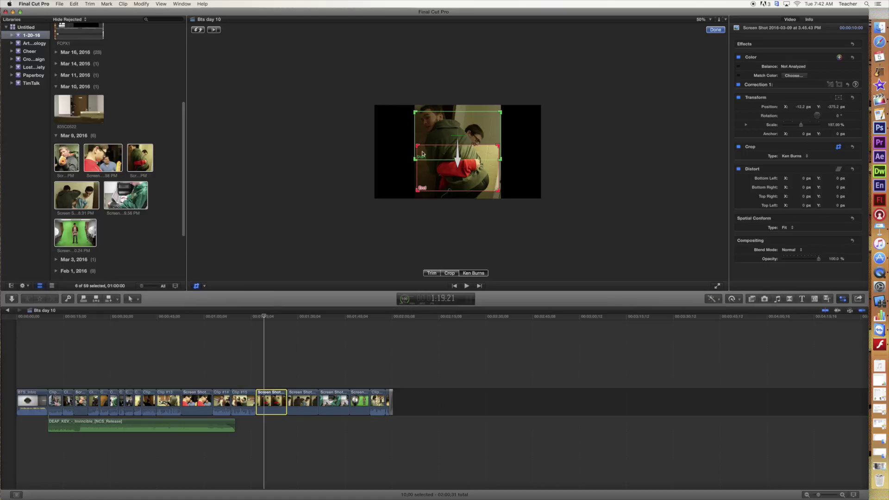
{"action": "left_click", "coordinate": [417, 146]}
{"action": "left_click_drag", "start_coordinate": [417, 146], "coordinate": [434, 160]}
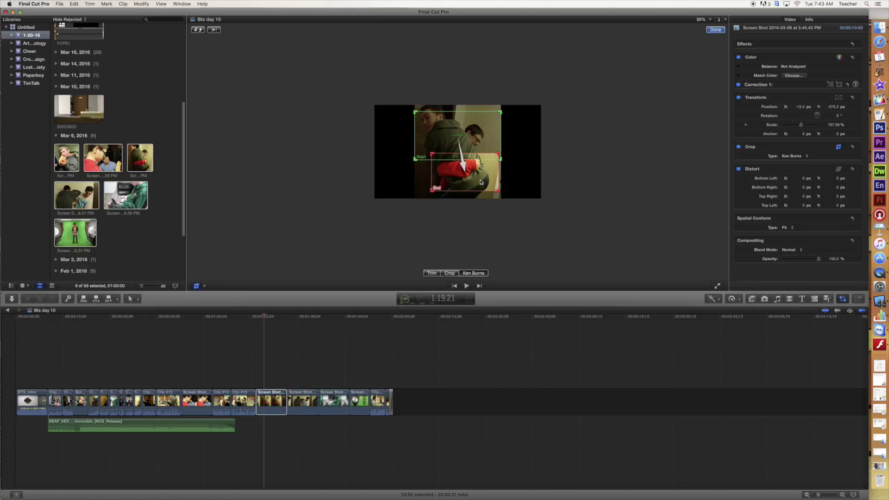
{"action": "left_click_drag", "start_coordinate": [481, 182], "coordinate": [476, 138]}
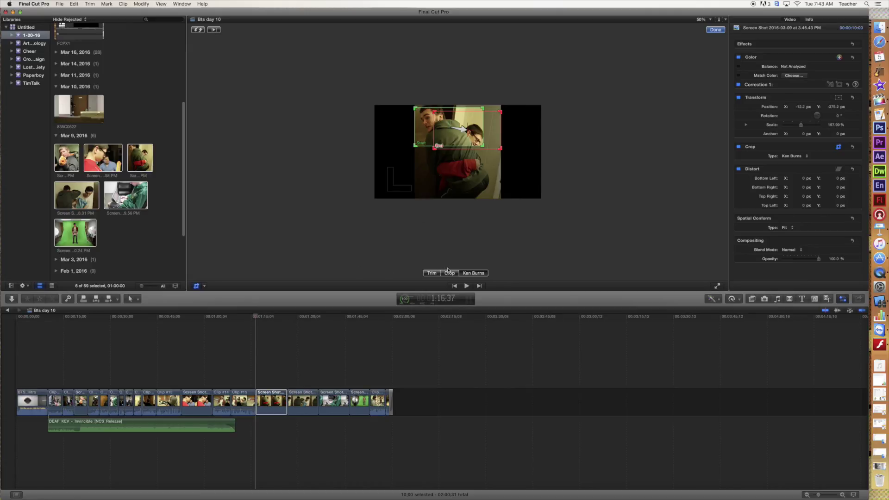
{"action": "left_click", "coordinate": [715, 29]}
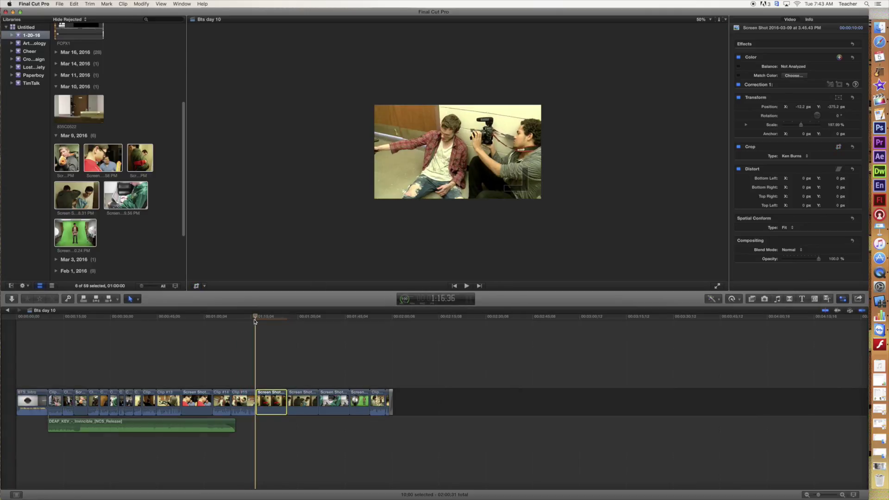
Park the playhead on the hoodie photo and switch the viewer from Ken Burns crop to Transform
{"action": "mouse_move", "coordinate": [255, 317]}
{"action": "left_mouse_down"}
{"action": "mouse_move", "coordinate": [268, 318]}
{"action": "mouse_move", "coordinate": [255, 317]}
{"action": "left_mouse_up"}
{"action": "left_click", "coordinate": [197, 287]}
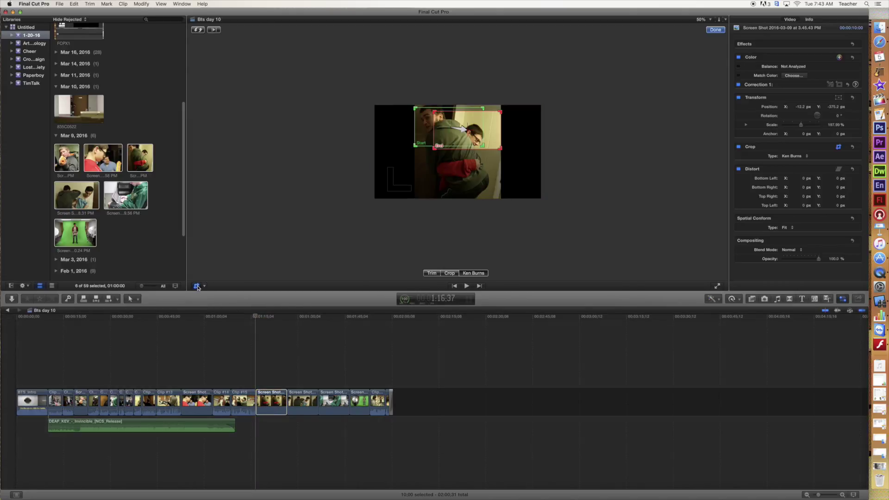
{"action": "left_click", "coordinate": [197, 286]}
{"action": "left_click", "coordinate": [203, 287]}
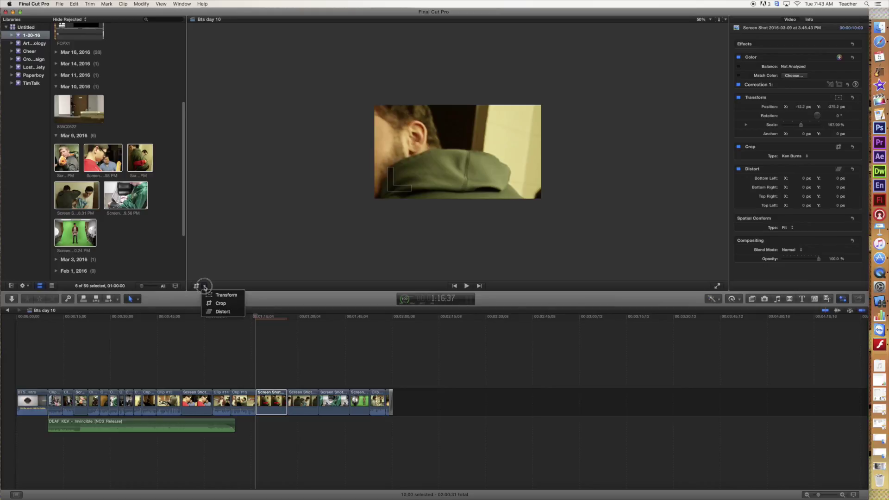
{"action": "left_click", "coordinate": [218, 297]}
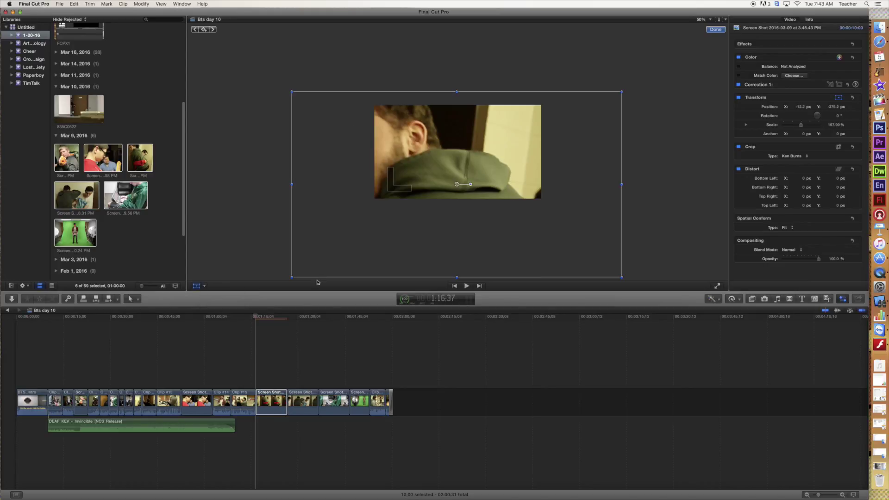
Scale the screenshot to about 132% and reposition it, undoing the overshoot and flip
{"action": "left_click_drag", "start_coordinate": [291, 277], "coordinate": [266, 274]}
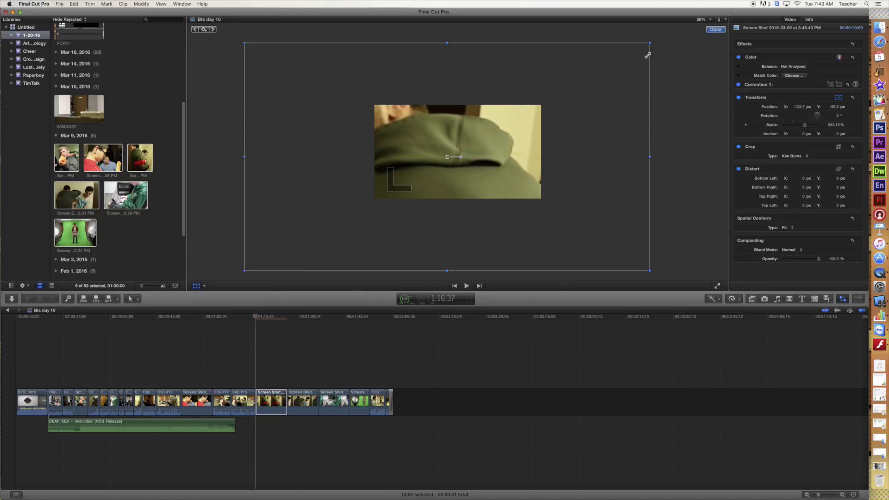
{"action": "left_click_drag", "start_coordinate": [649, 41], "coordinate": [419, 130]}
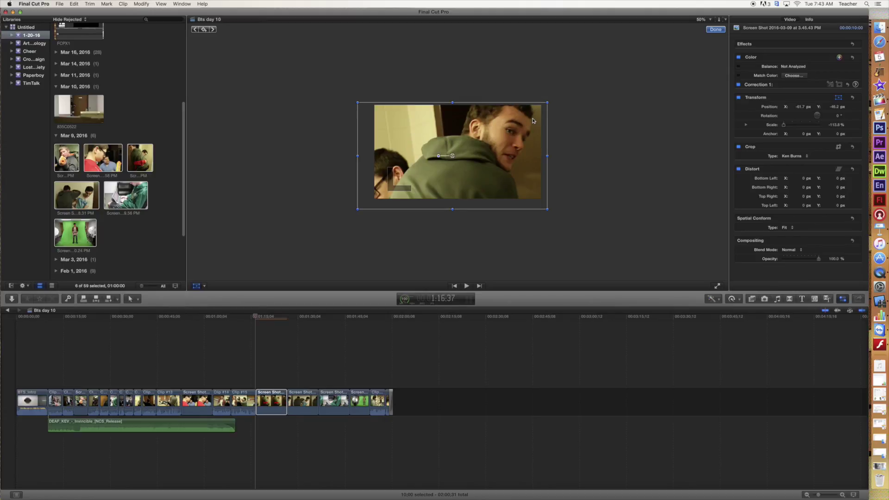
{"action": "key", "text": "super+z"}
{"action": "left_click_drag", "start_coordinate": [564, 217], "coordinate": [531, 153]}
{"action": "key", "text": "super+z"}
{"action": "key", "text": "super+z"}
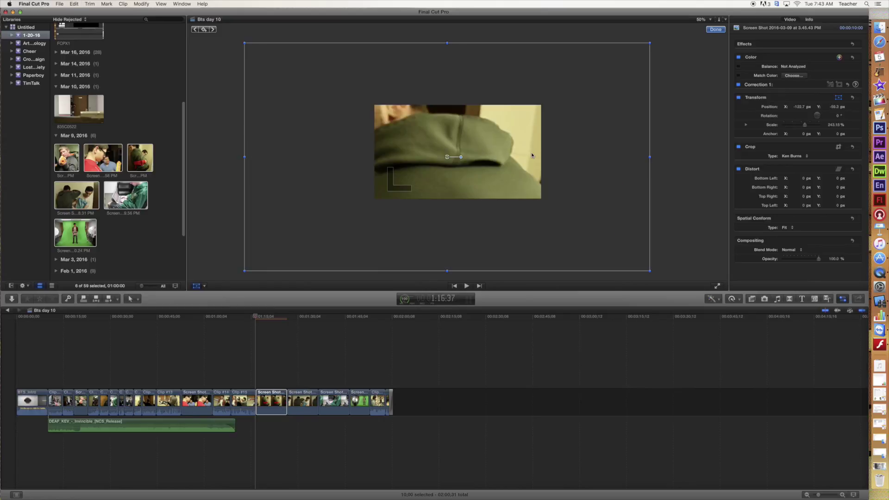
{"action": "left_click_drag", "start_coordinate": [650, 42], "coordinate": [531, 162]}
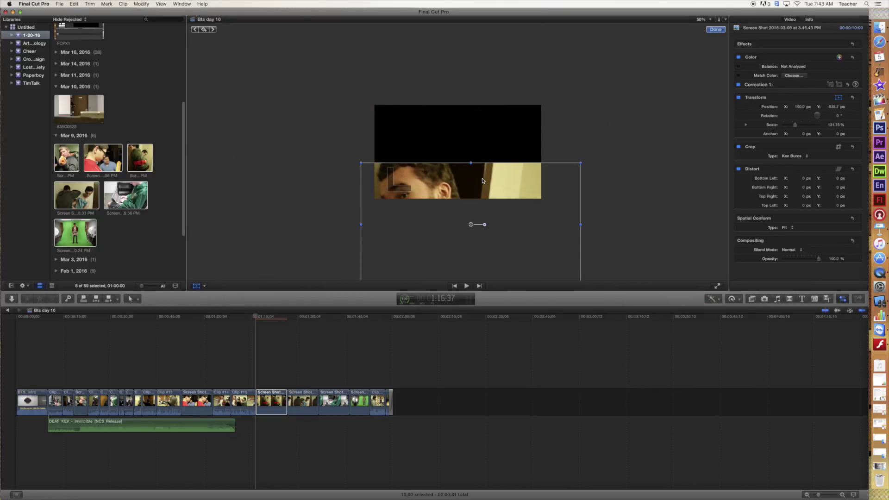
{"action": "left_click_drag", "start_coordinate": [427, 183], "coordinate": [435, 121]}
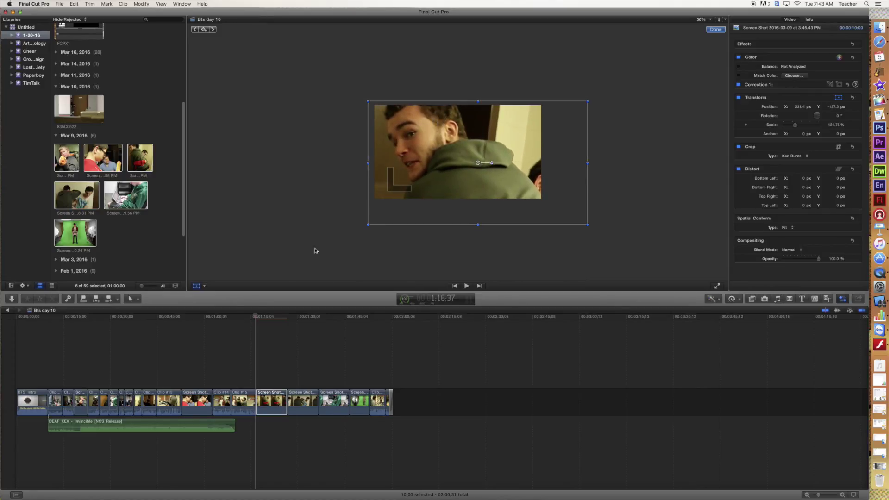
{"action": "left_click_drag", "start_coordinate": [257, 319], "coordinate": [284, 327]}
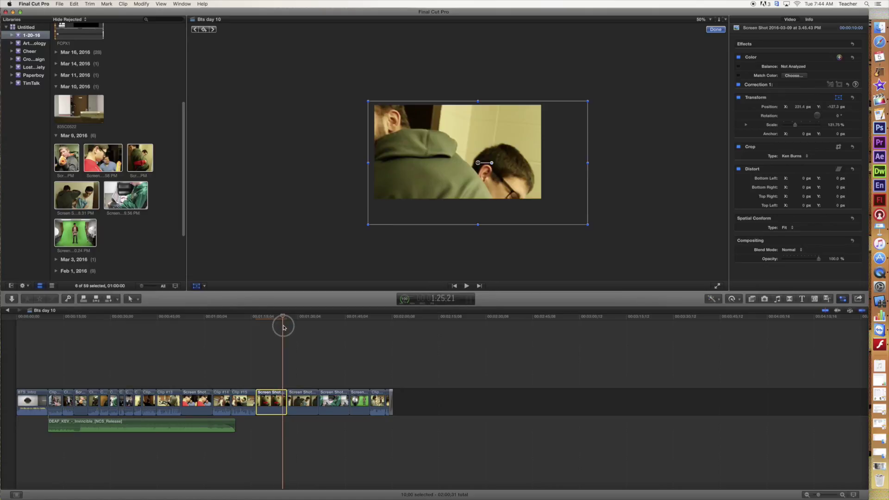
Bring the screenshot down to about 108% scale and recentre it to fill the frame
{"action": "left_click_drag", "start_coordinate": [522, 188], "coordinate": [521, 182]}
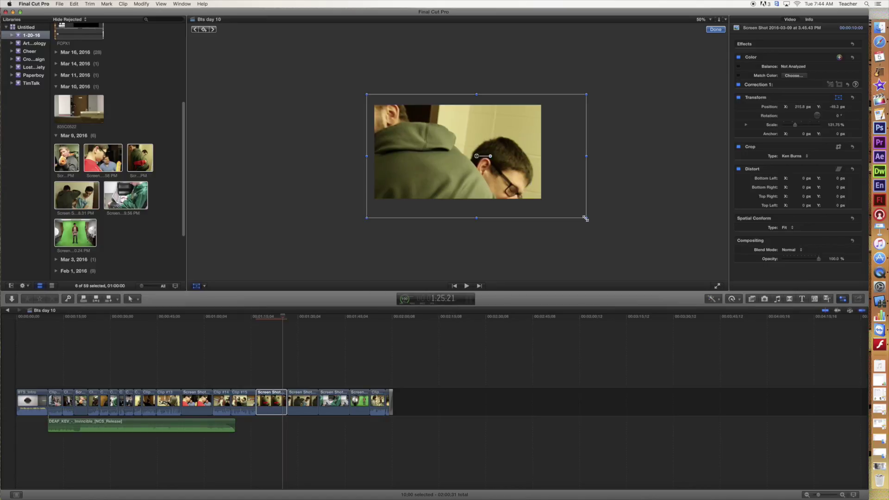
{"action": "left_click_drag", "start_coordinate": [586, 219], "coordinate": [592, 222]}
{"action": "left_click_drag", "start_coordinate": [591, 89], "coordinate": [572, 105]}
{"action": "left_click_drag", "start_coordinate": [543, 165], "coordinate": [532, 161]}
{"action": "left_click_drag", "start_coordinate": [569, 101], "coordinate": [553, 115]}
{"action": "left_click_drag", "start_coordinate": [519, 154], "coordinate": [520, 146]}
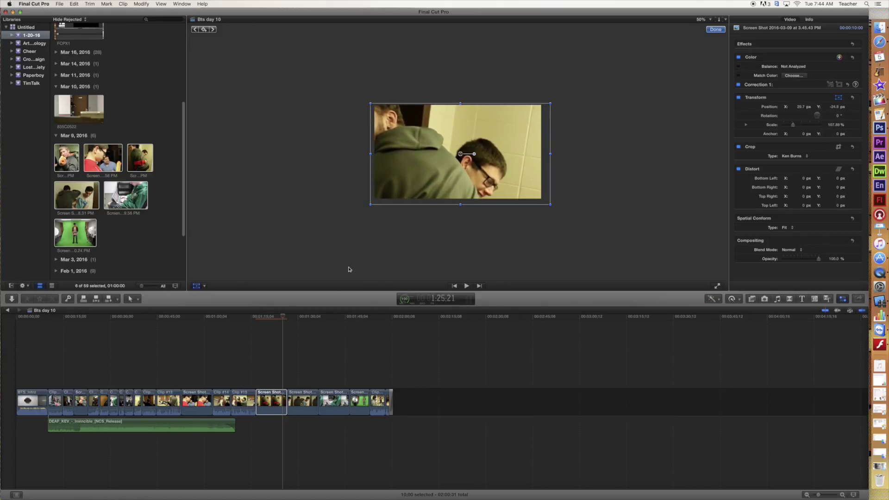
Scrub back to review the clip, then select the next screenshot clip
{"action": "left_click_drag", "start_coordinate": [282, 319], "coordinate": [311, 323]}
{"action": "left_click_drag", "start_coordinate": [317, 323], "coordinate": [301, 324]}
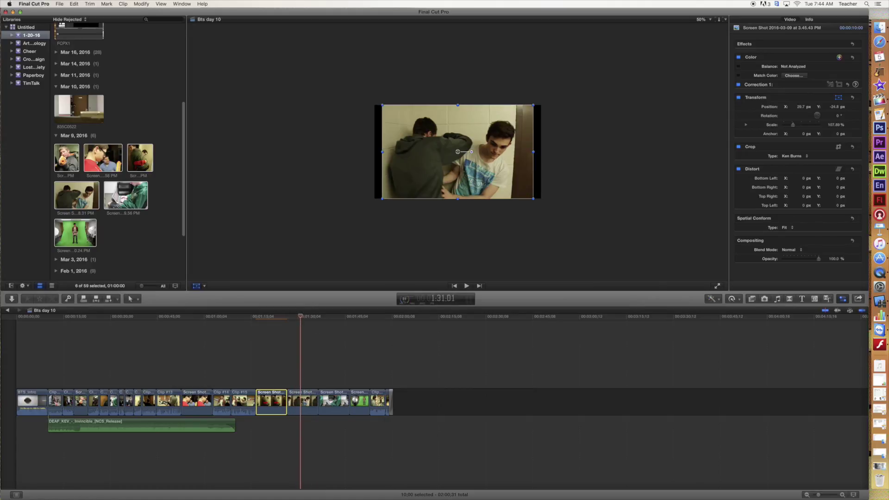
{"action": "left_click", "coordinate": [306, 399]}
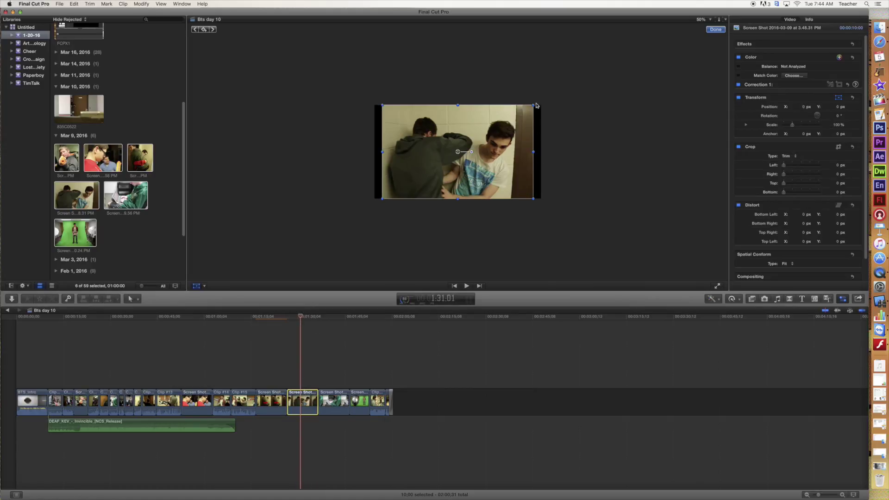
Scale the 3.48.31 PM screenshot to 112% to remove the black side bars, then switch the viewer to Crop
{"action": "left_click_drag", "start_coordinate": [534, 105], "coordinate": [543, 100]}
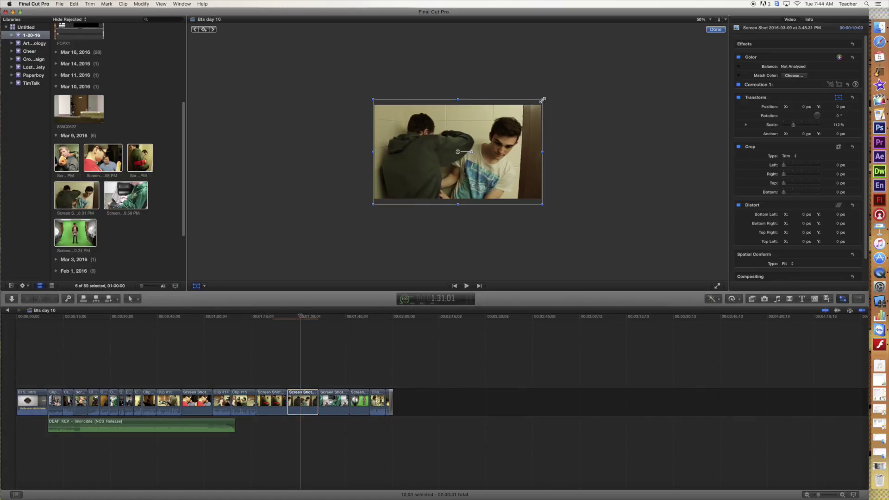
{"action": "left_click", "coordinate": [204, 286]}
{"action": "left_click", "coordinate": [219, 303]}
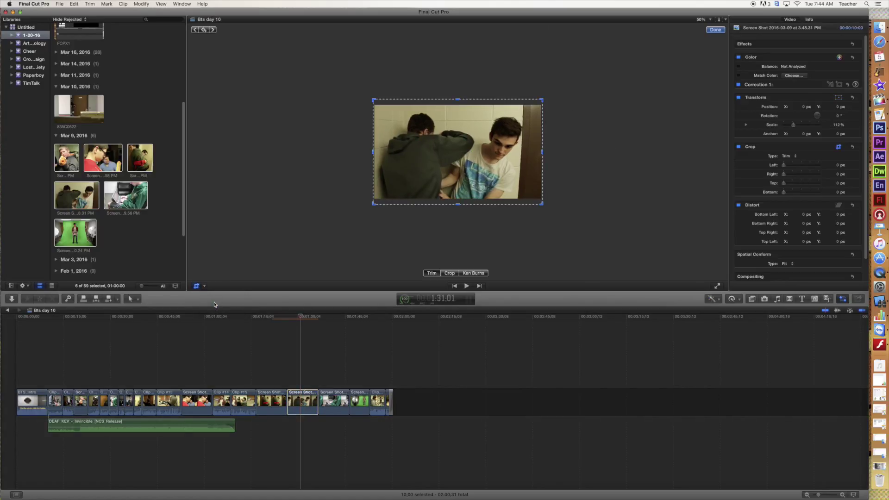
Apply a Ken Burns move, shifting the end framing up and to the left
{"action": "left_click", "coordinate": [479, 273]}
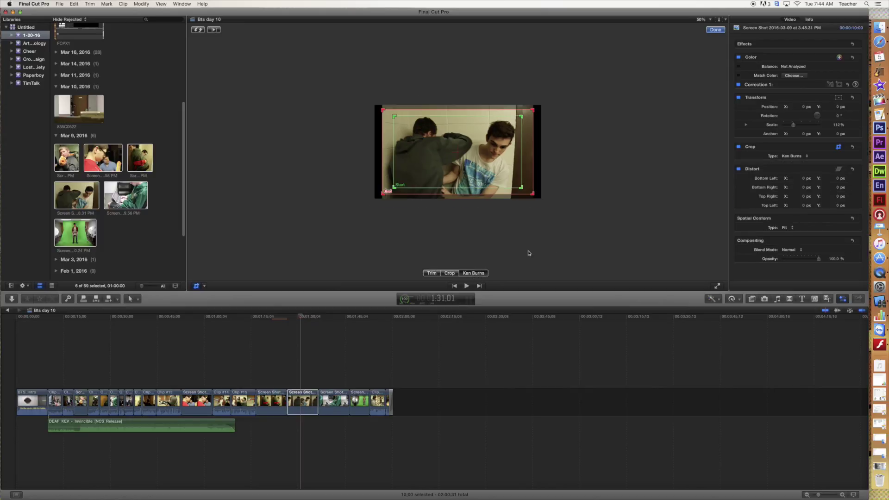
{"action": "left_click_drag", "start_coordinate": [433, 153], "coordinate": [423, 149]}
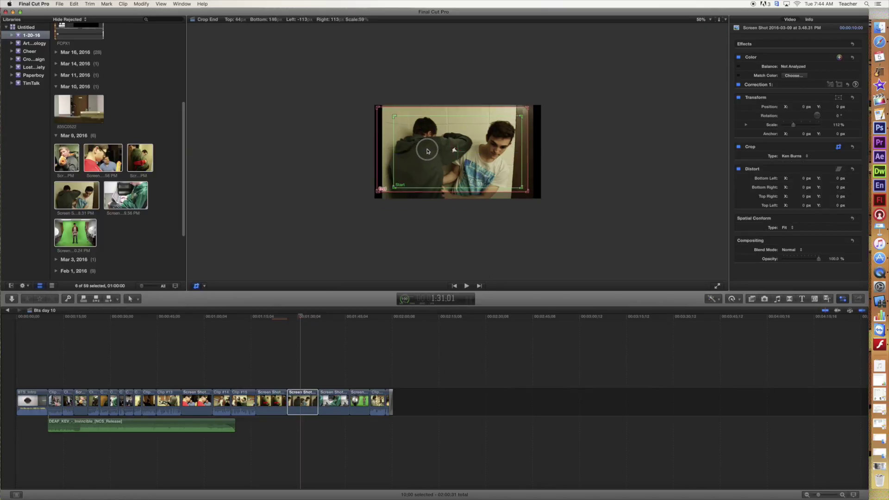
{"action": "left_click_drag", "start_coordinate": [417, 144], "coordinate": [400, 135]}
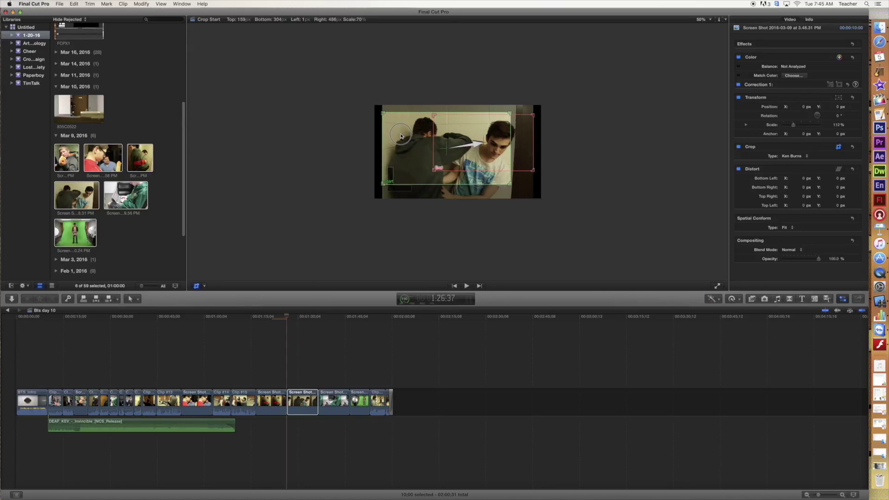
{"action": "left_click_drag", "start_coordinate": [401, 136], "coordinate": [402, 136]}
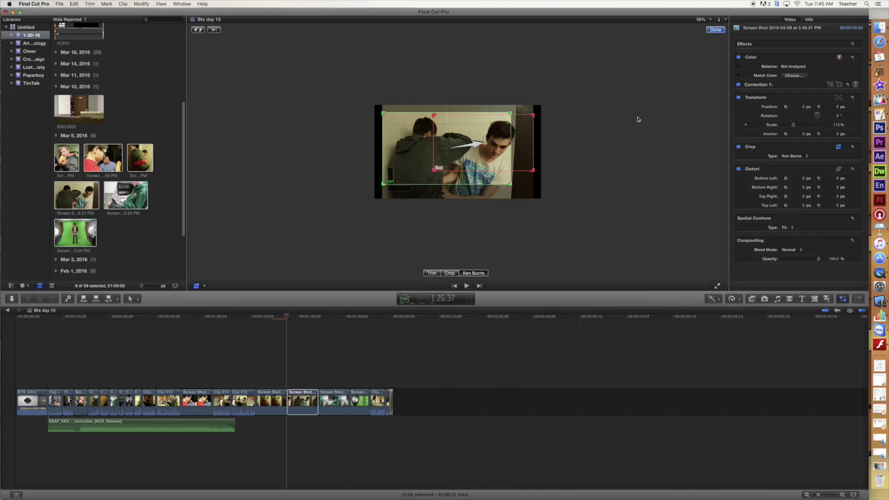
{"action": "left_click", "coordinate": [715, 30]}
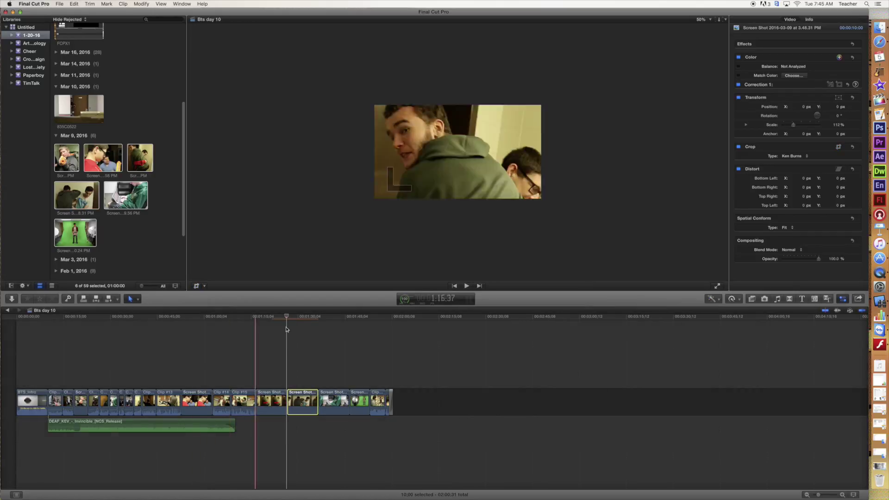
Preview the Ken Burns move, scrub ahead, and select the green-screen 4.10.24 PM screenshot clip
{"action": "left_click", "coordinate": [288, 317]}
{"action": "left_click_drag", "start_coordinate": [288, 317], "coordinate": [350, 323]}
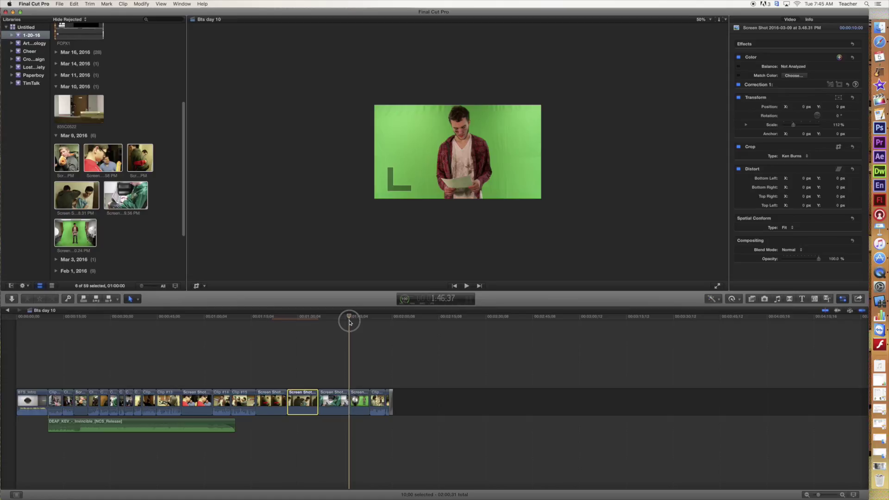
{"action": "mouse_move", "coordinate": [349, 323]}
{"action": "left_mouse_down"}
{"action": "mouse_move", "coordinate": [368, 323]}
{"action": "mouse_move", "coordinate": [357, 323]}
{"action": "left_mouse_up"}
{"action": "left_click", "coordinate": [358, 392]}
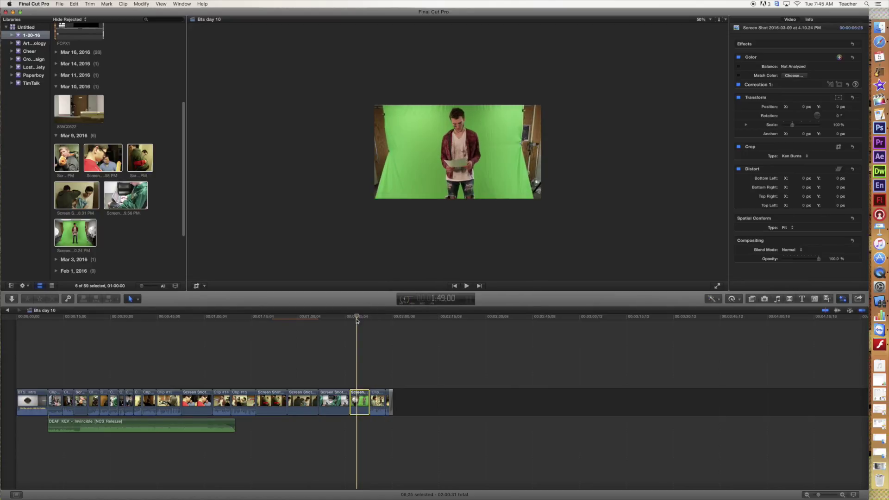
Compare the green-screen clip with the previous shot, then shorten the 3.45.43 PM screenshot's end
{"action": "left_click_drag", "start_coordinate": [357, 317], "coordinate": [358, 318]}
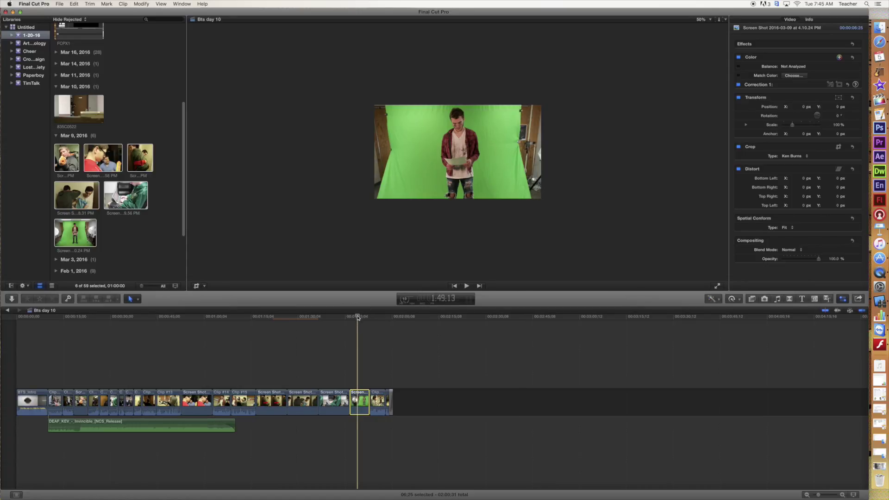
{"action": "left_click_drag", "start_coordinate": [358, 317], "coordinate": [277, 319]}
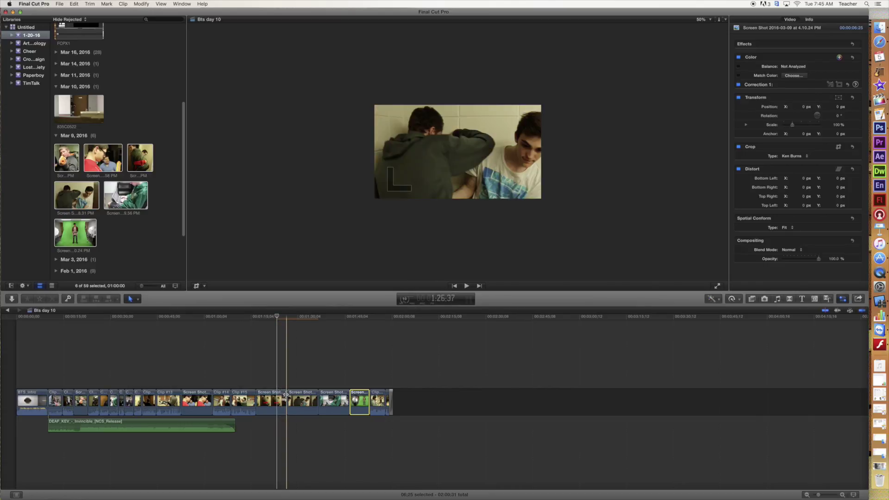
{"action": "left_click_drag", "start_coordinate": [287, 399], "coordinate": [276, 397]}
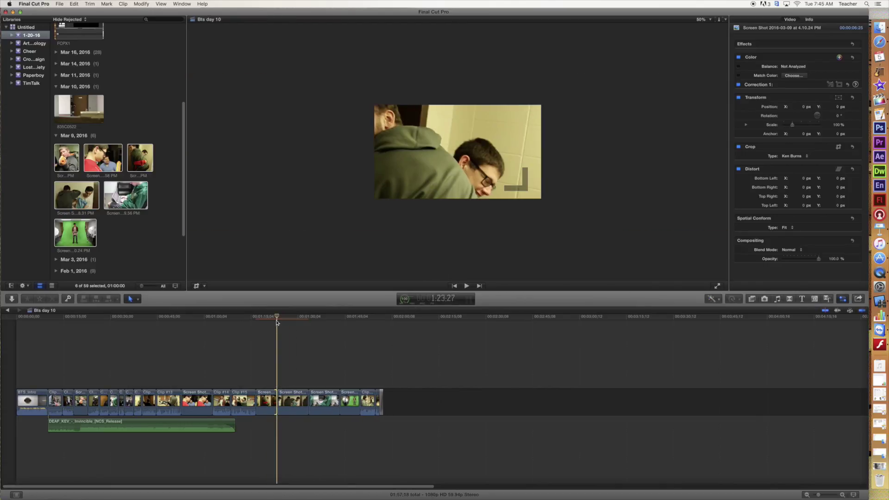
{"action": "left_click_drag", "start_coordinate": [265, 316], "coordinate": [192, 317]}
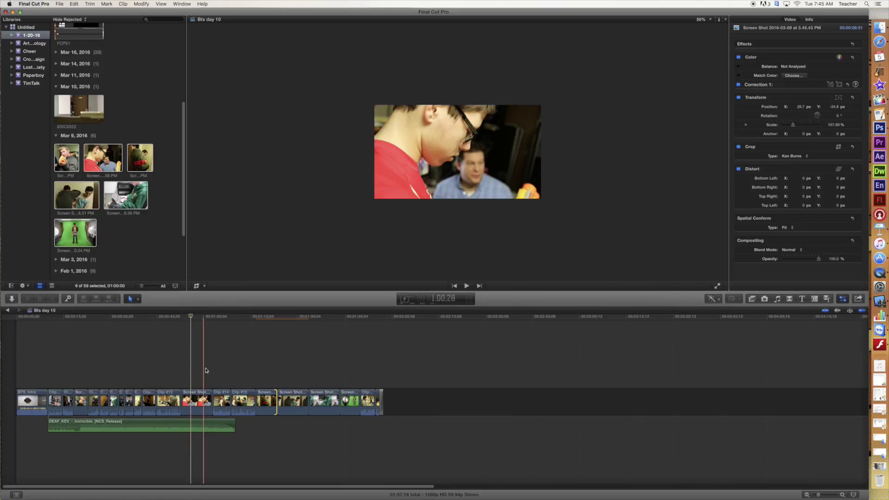
{"action": "left_click_drag", "start_coordinate": [191, 319], "coordinate": [198, 319]}
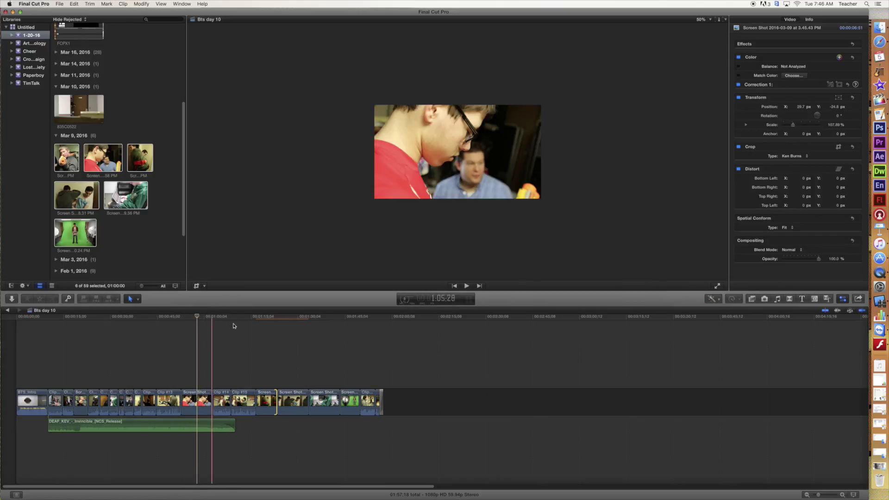
{"action": "left_click_drag", "start_coordinate": [198, 317], "coordinate": [198, 318]}
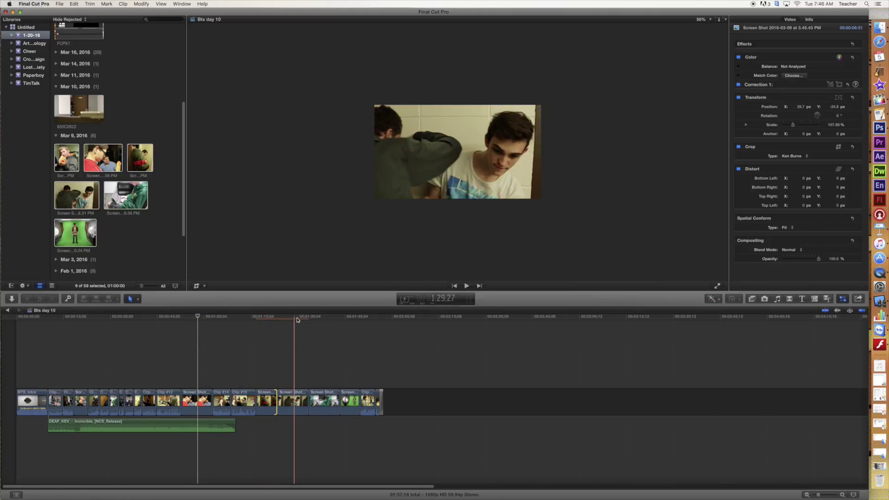
{"action": "mouse_move", "coordinate": [286, 318]}
{"action": "left_mouse_down"}
{"action": "mouse_move", "coordinate": [301, 319]}
{"action": "mouse_move", "coordinate": [279, 318]}
{"action": "left_mouse_up"}
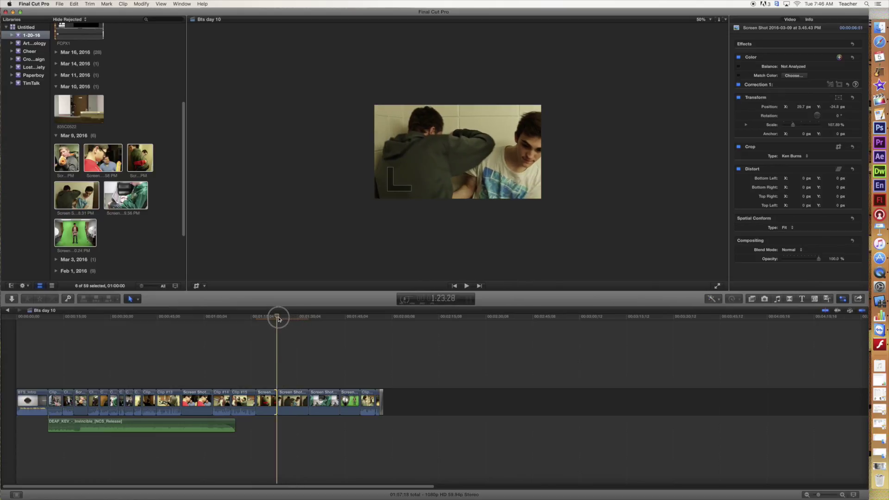